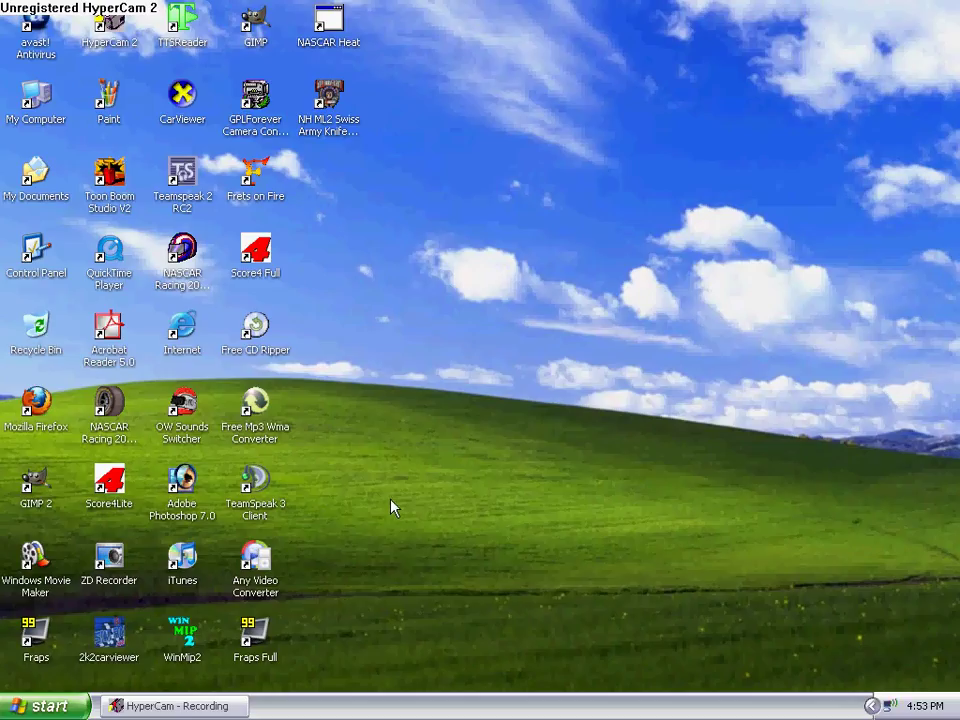
# Launch NASCAR Racing 2003 Season from its desktop icon
pyautogui.doubleClick(121, 422)
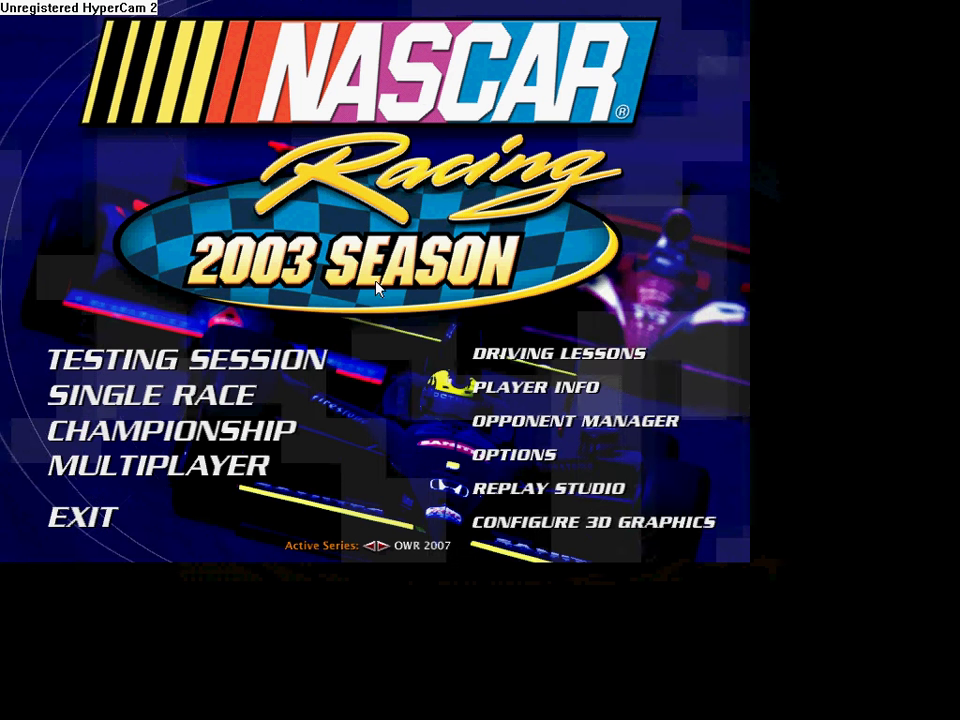
# Go to REPLAY STUDIO from the main menu to list the saved replays
pyautogui.click(603, 495)
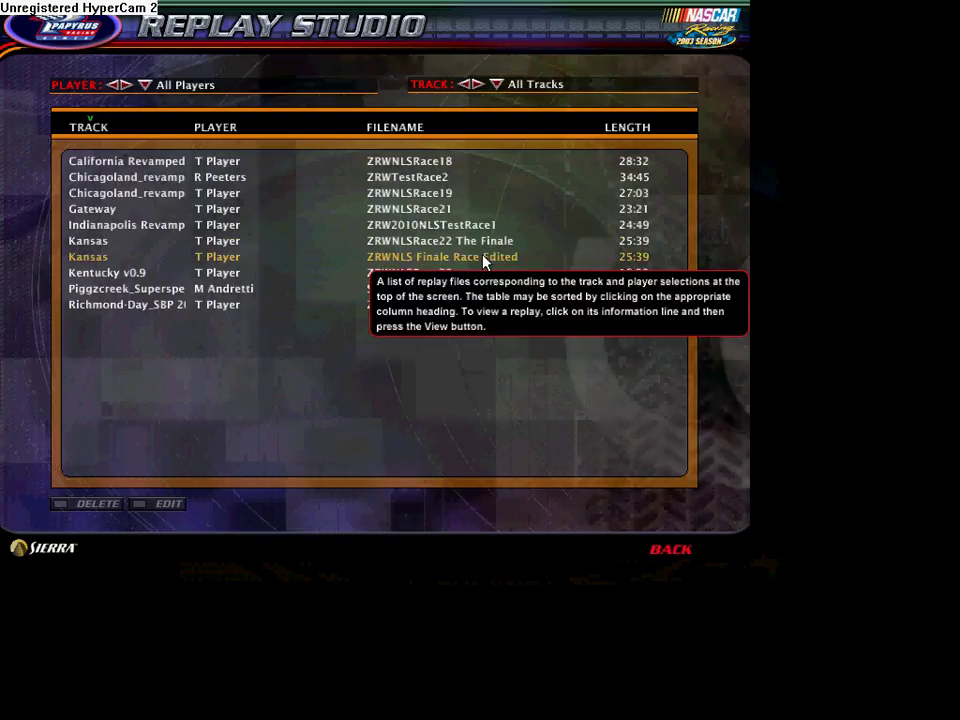
# Load the Indianapolis Revamp replay (ZRW2010NLSTestRace1) into the Replay Editor
pyautogui.click(430, 225)
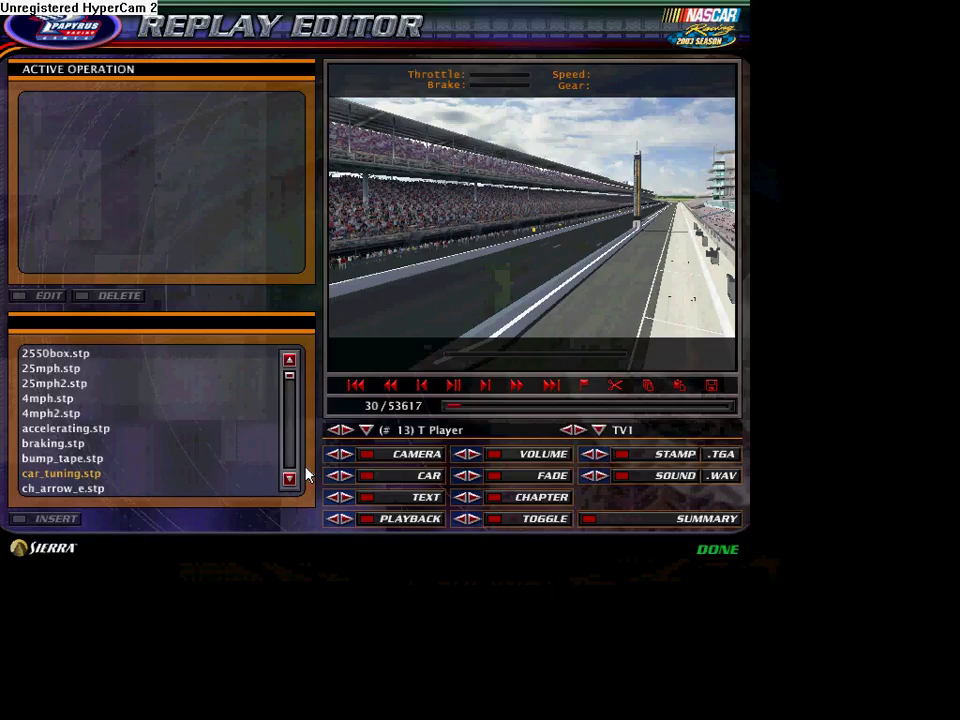
# Follow car #7 and scrub and play the replay around frame 2145
pyautogui.click(366, 431)
pyautogui.click(425, 443)
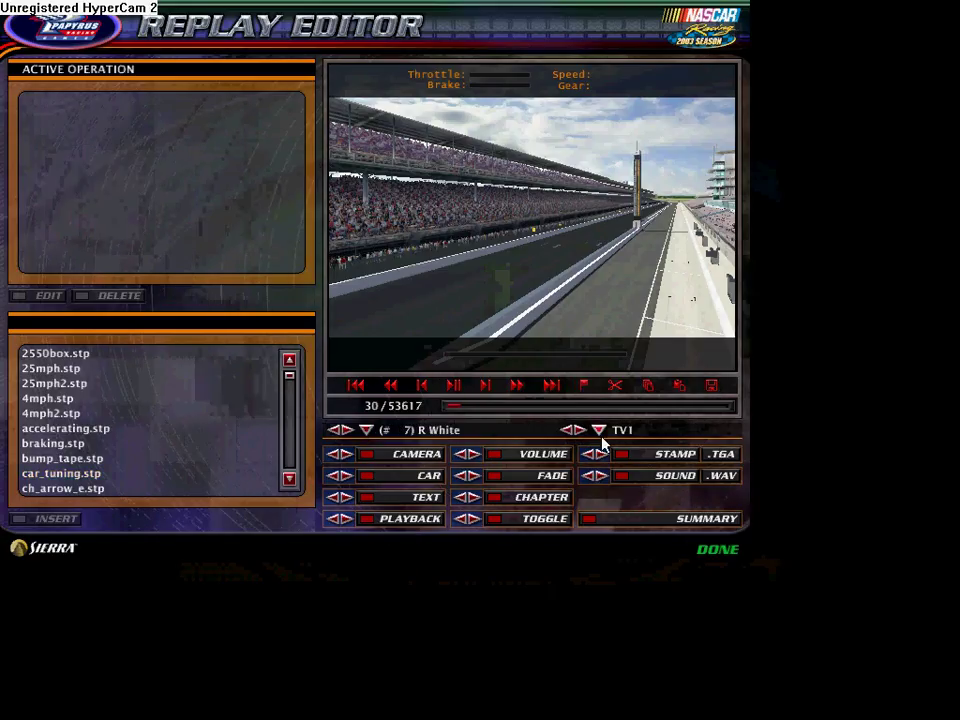
pyautogui.click(466, 407)
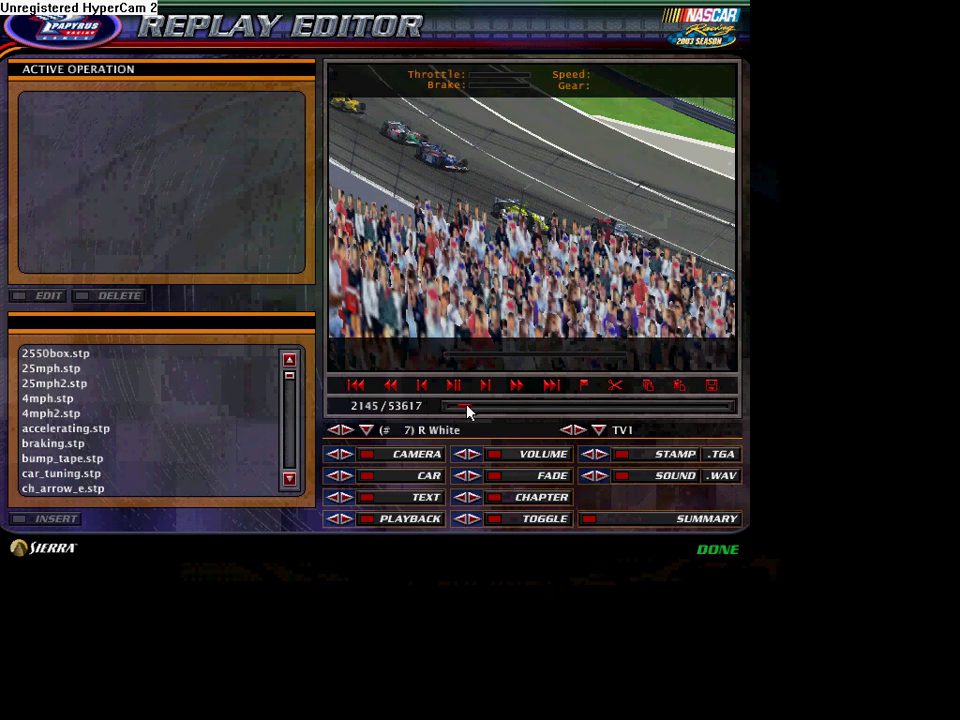
pyautogui.click(390, 387)
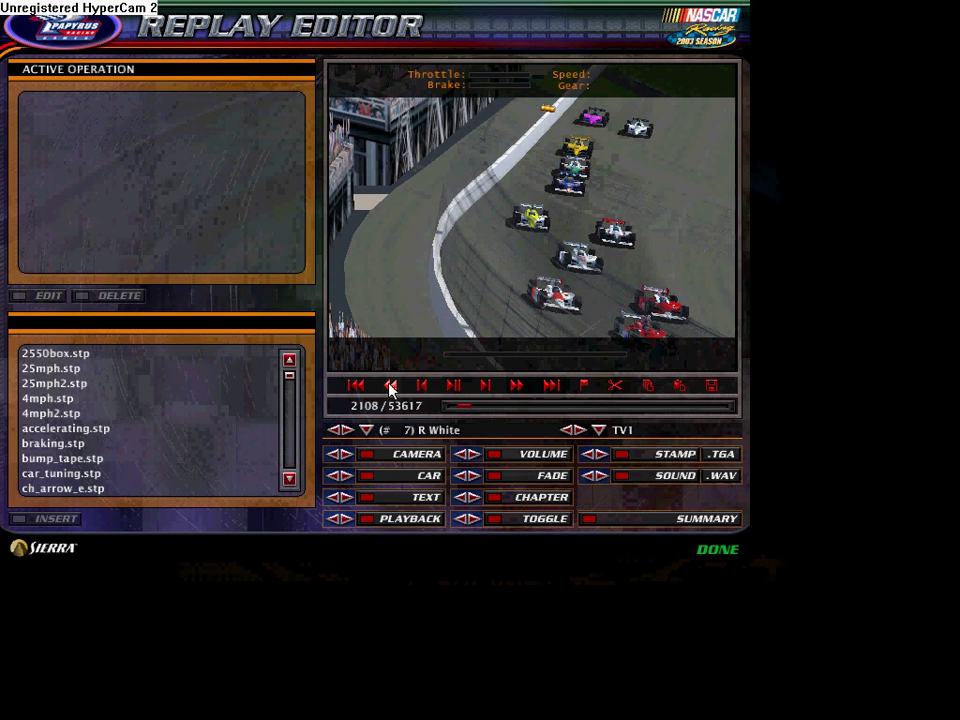
pyautogui.click(454, 387)
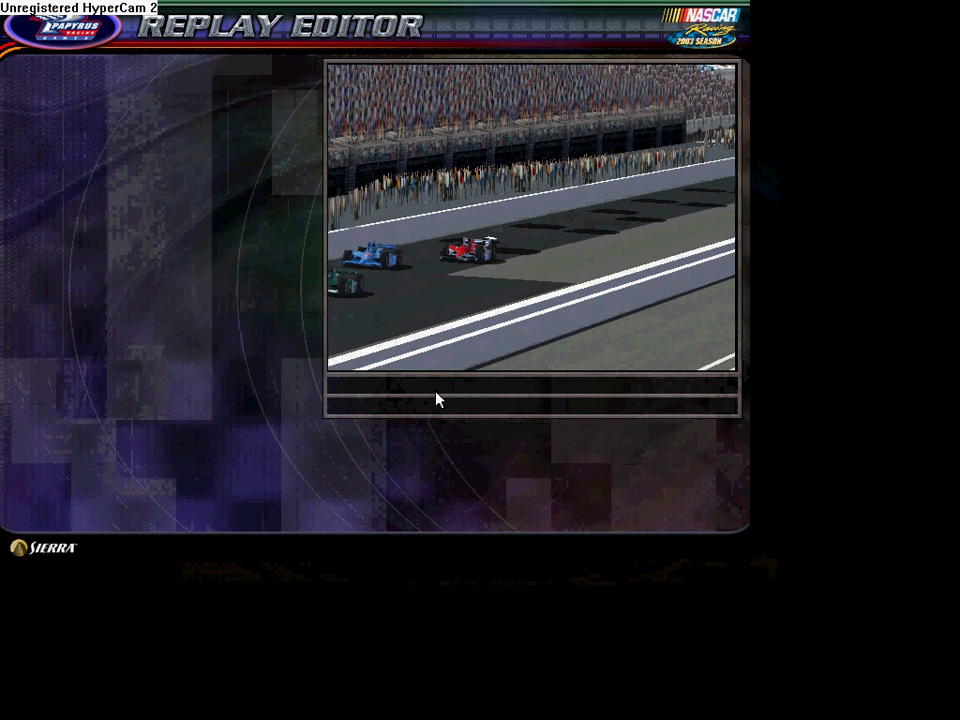
pyautogui.click(436, 400)
# Cycle through cars 50, 06 and 22 to follow car #5 at frame 1567
pyautogui.click(346, 430)
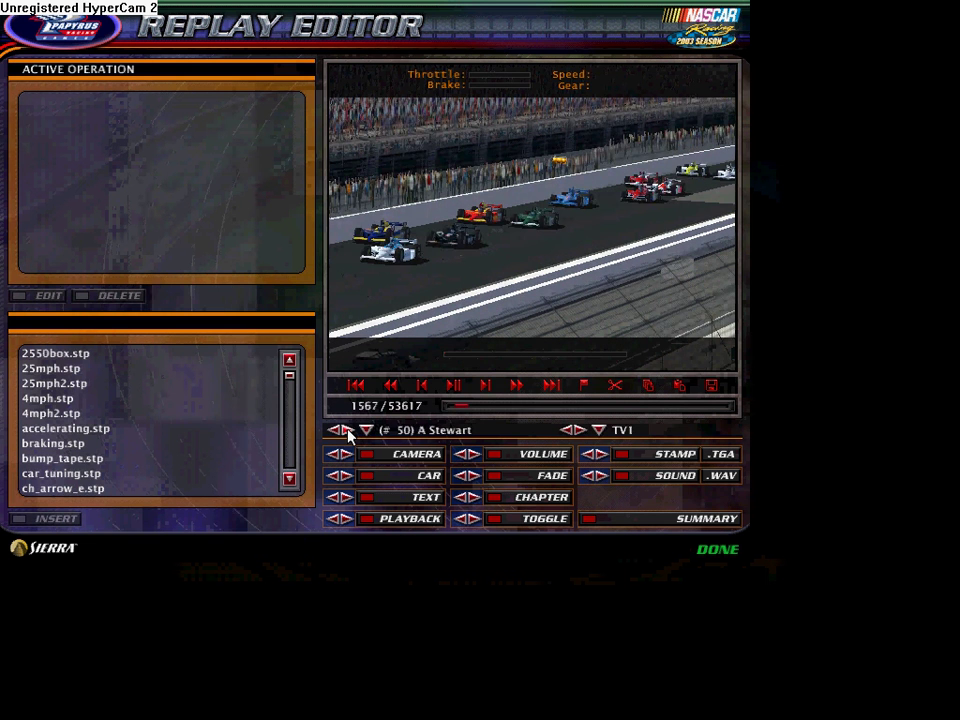
pyautogui.click(346, 430)
pyautogui.click(346, 430)
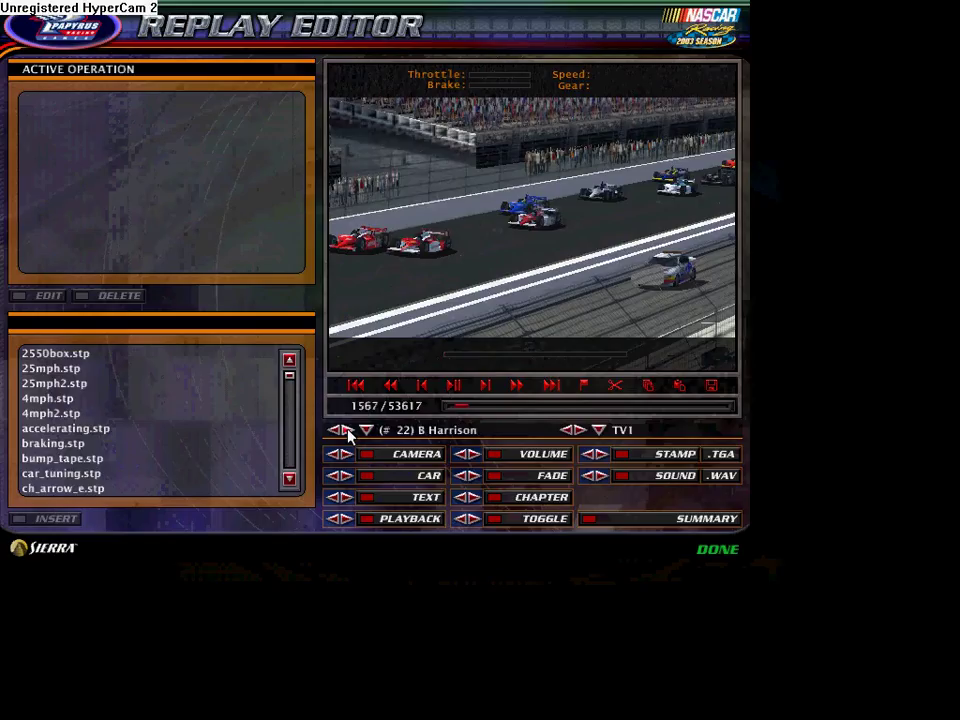
pyautogui.click(346, 430)
pyautogui.click(345, 430)
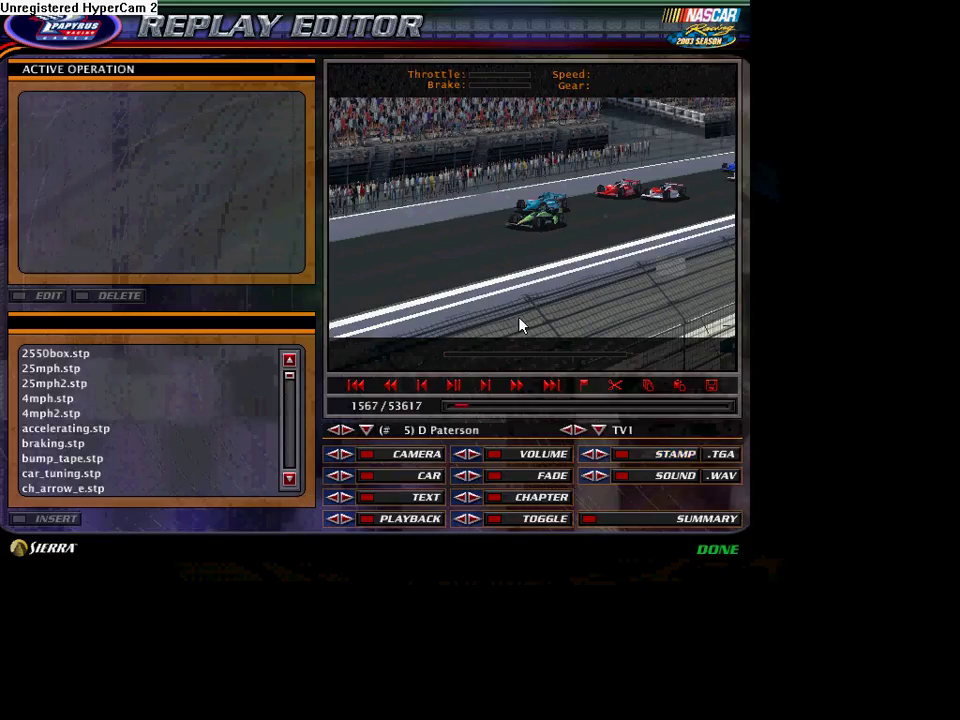
# Insert a stamp using the ESPN ranking barZRW.tga artwork file
pyautogui.click(666, 456)
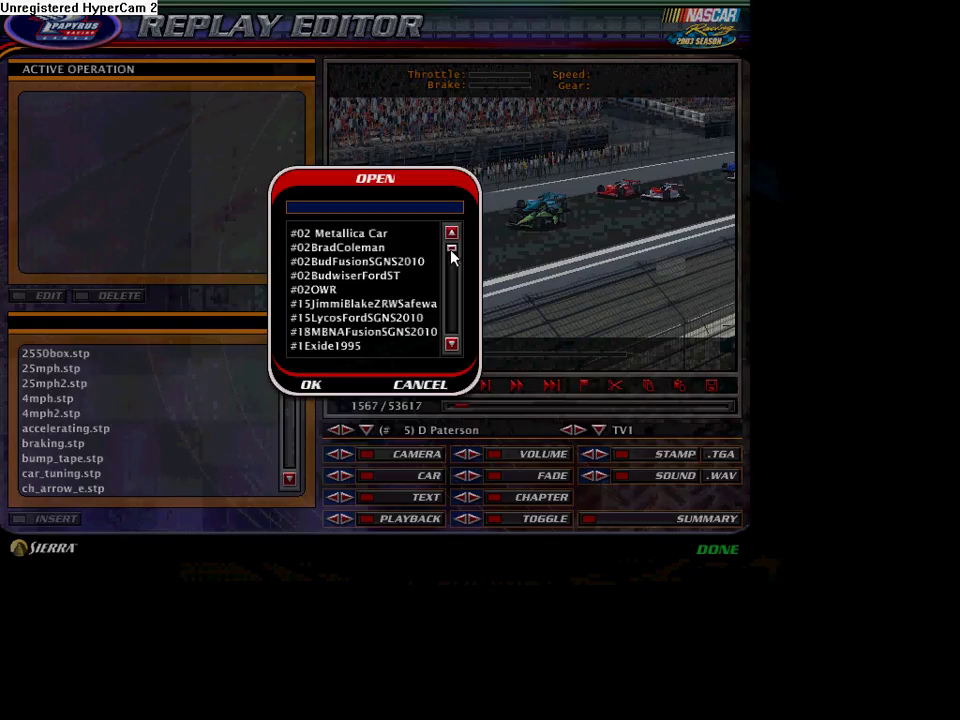
pyautogui.moveTo(452, 251); pyautogui.dragTo(452, 313)
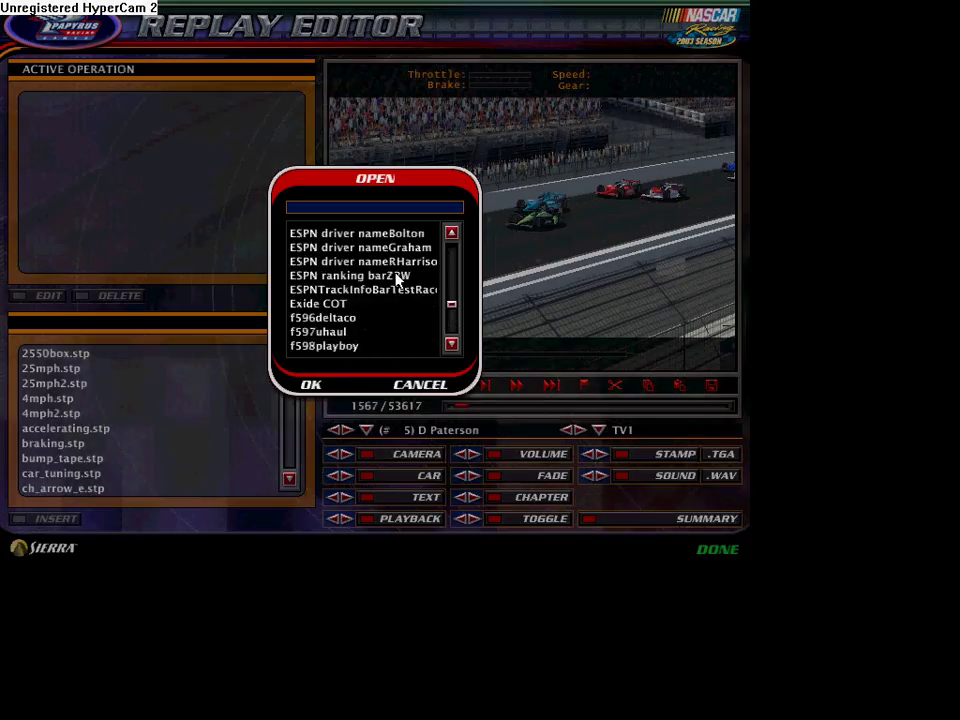
pyautogui.click(398, 277)
pyautogui.click(314, 386)
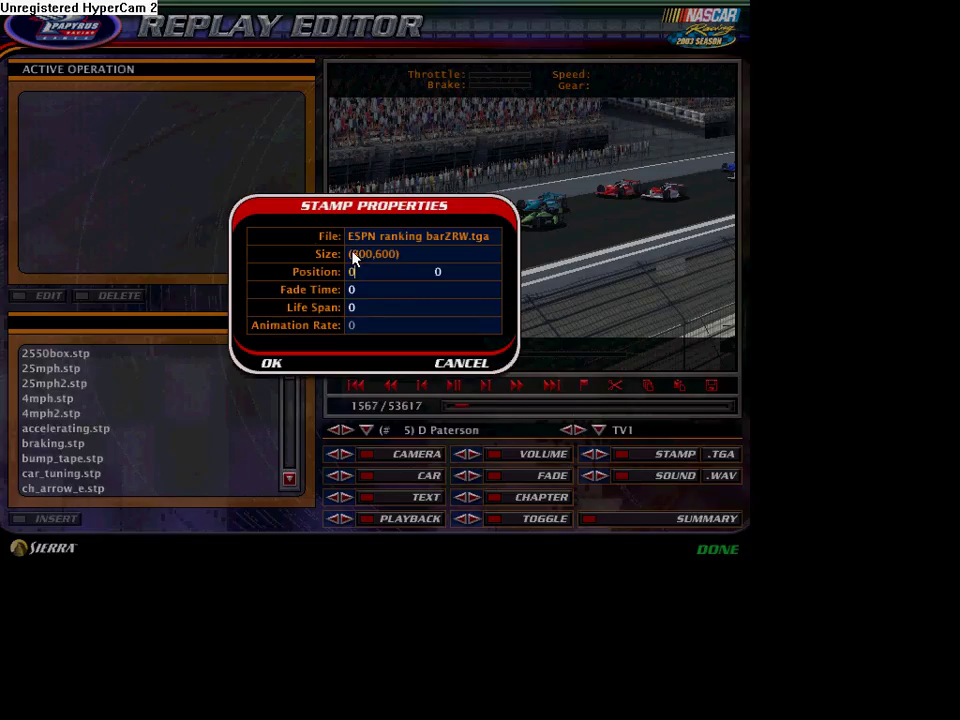
# Set the stamp's Life Span from 0 to 53617 and apply it
pyautogui.click(388, 310)
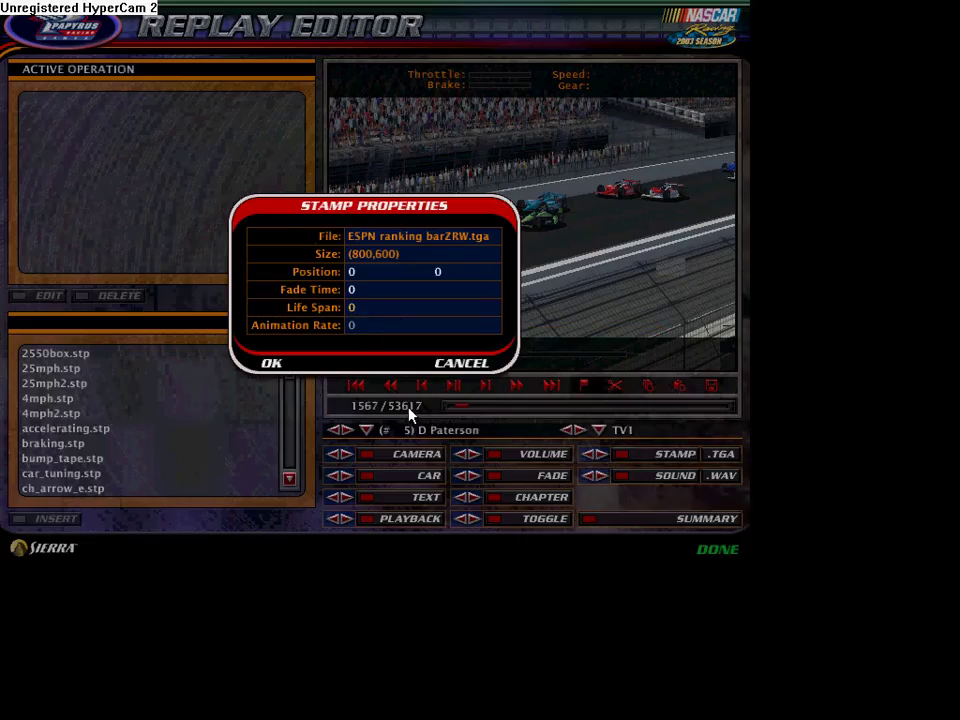
pyautogui.press('BackSpace')
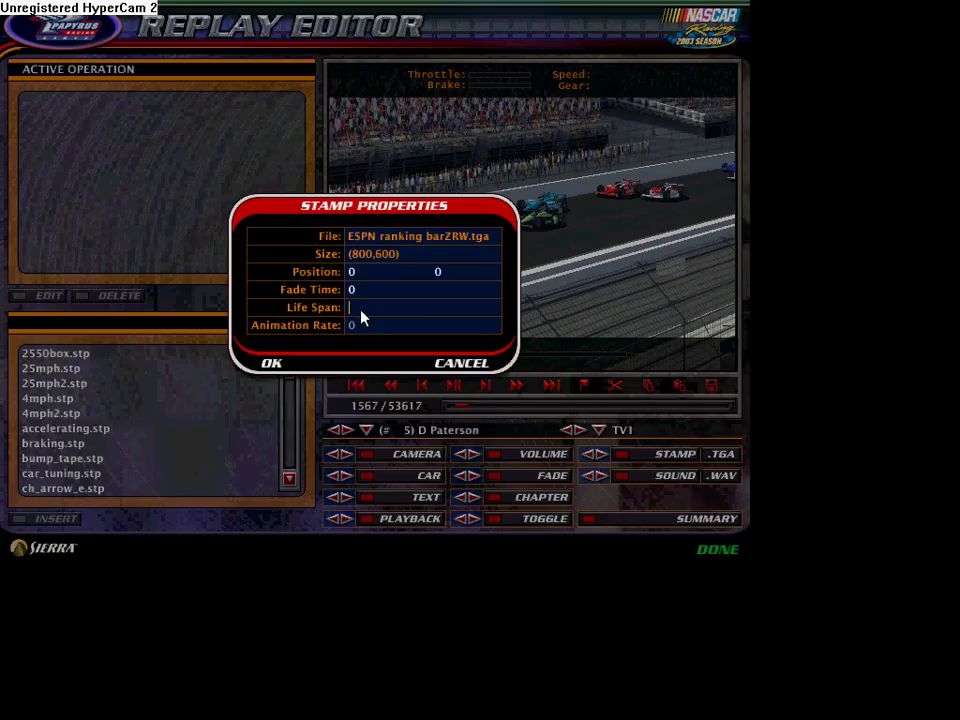
pyautogui.write('536')
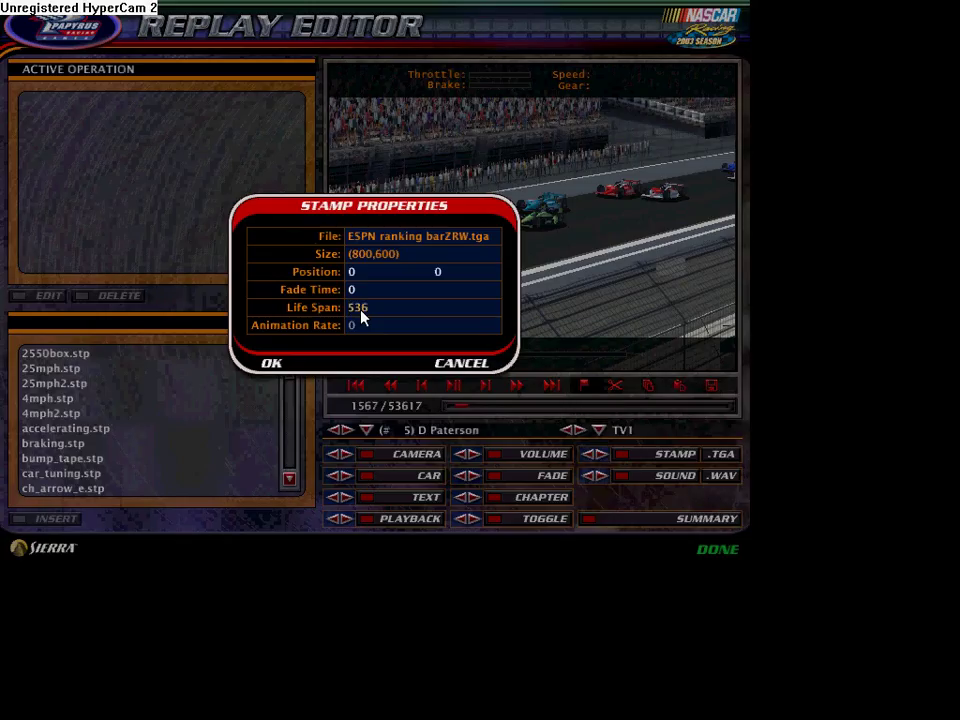
pyautogui.write('17')
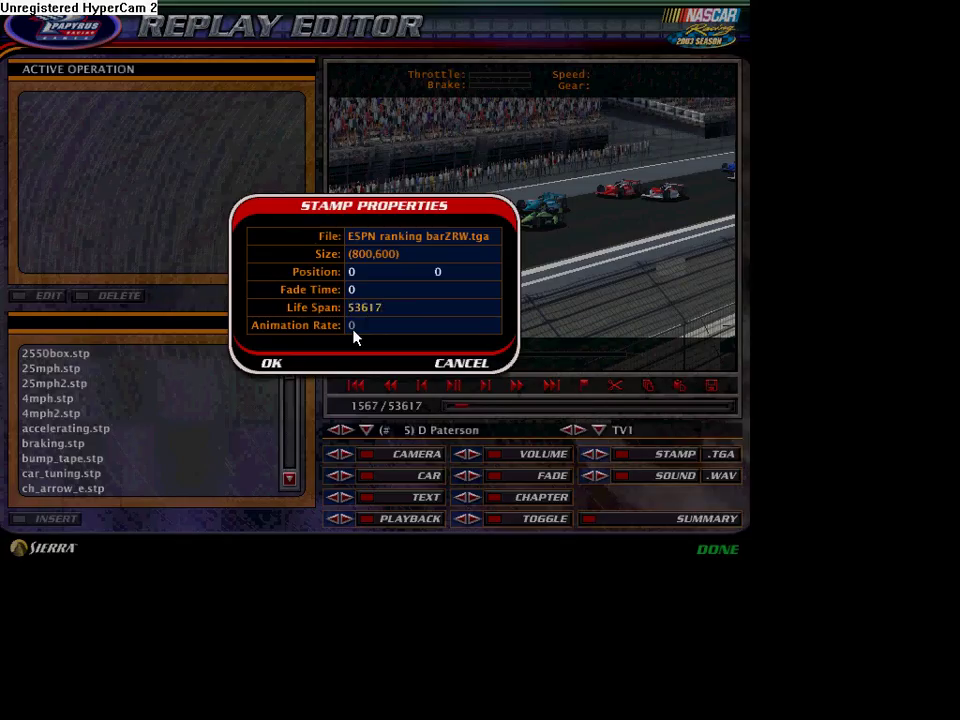
pyautogui.click(273, 364)
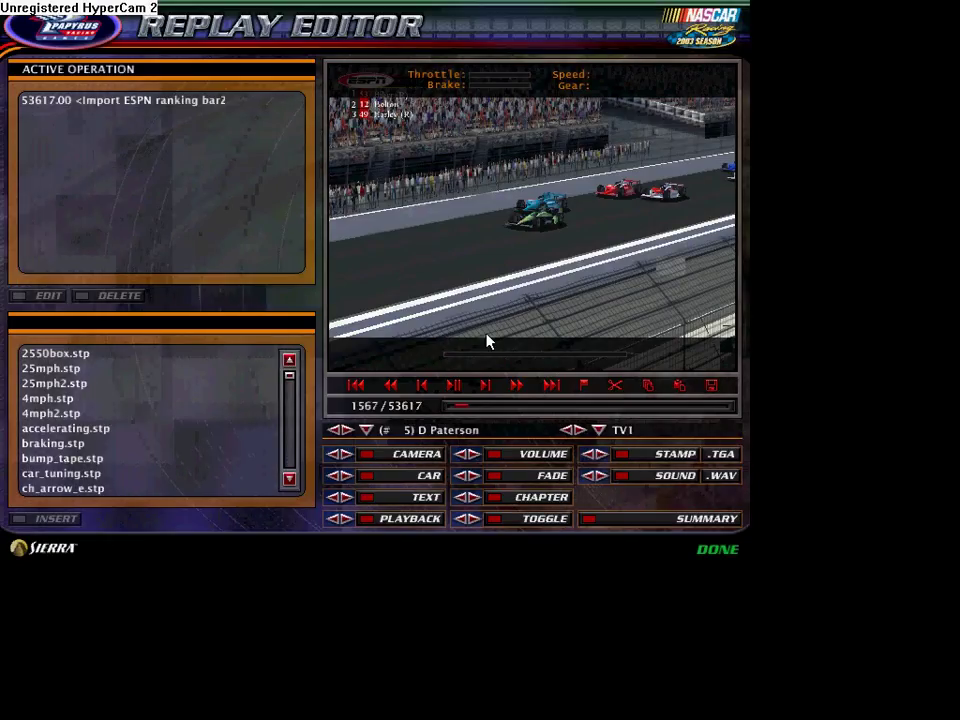
# Play to check the overlay, then record a CAR change to follow car #02
pyautogui.click(455, 388)
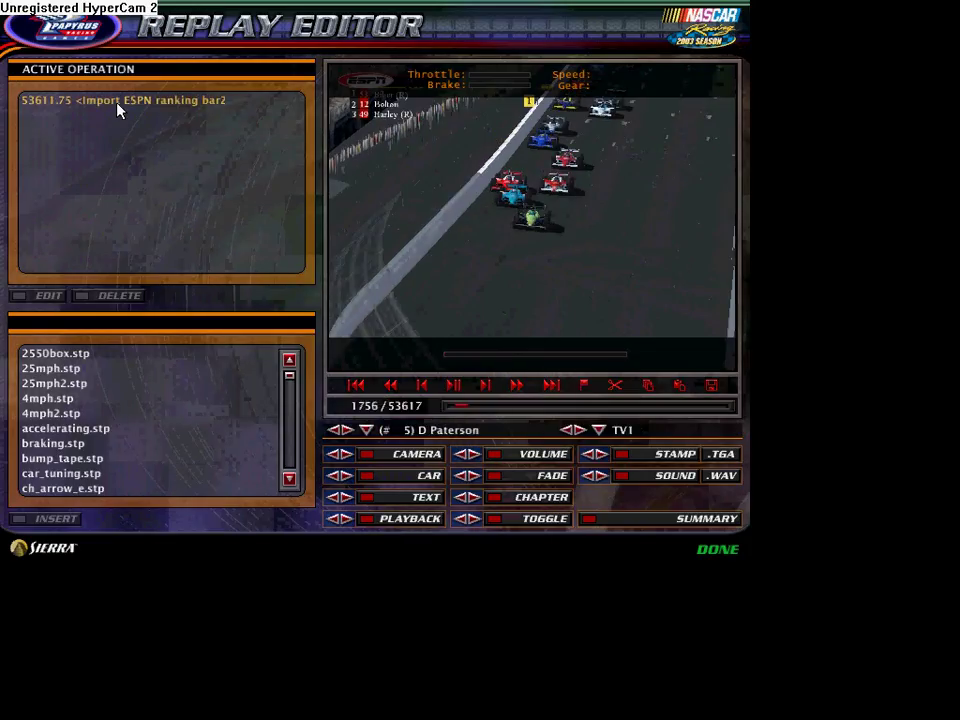
pyautogui.moveTo(187, 170)
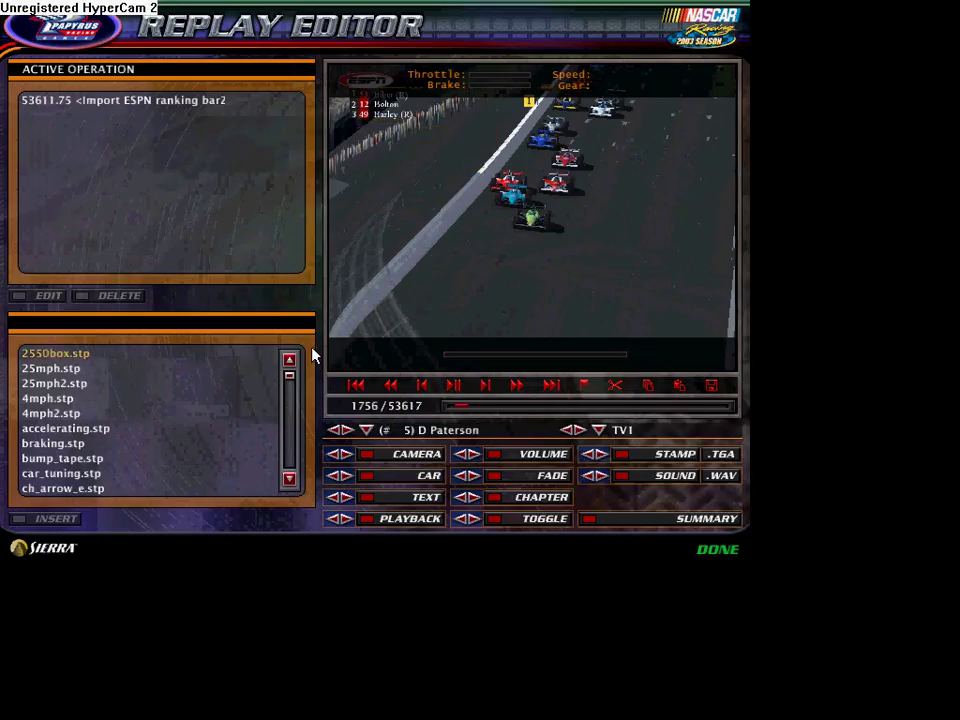
pyautogui.click(367, 430)
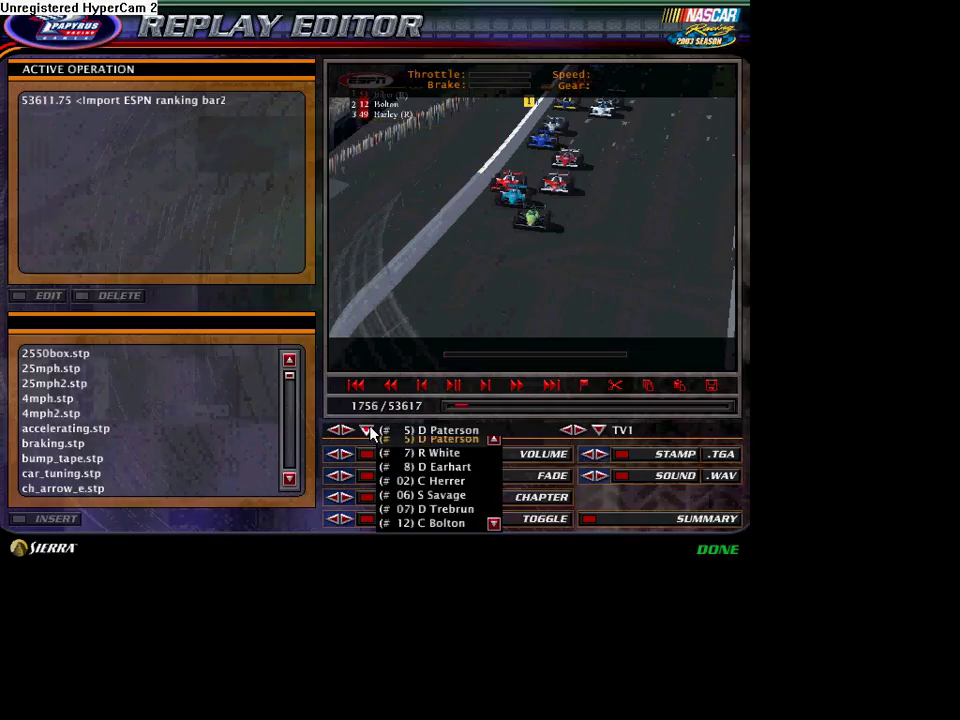
pyautogui.click(428, 486)
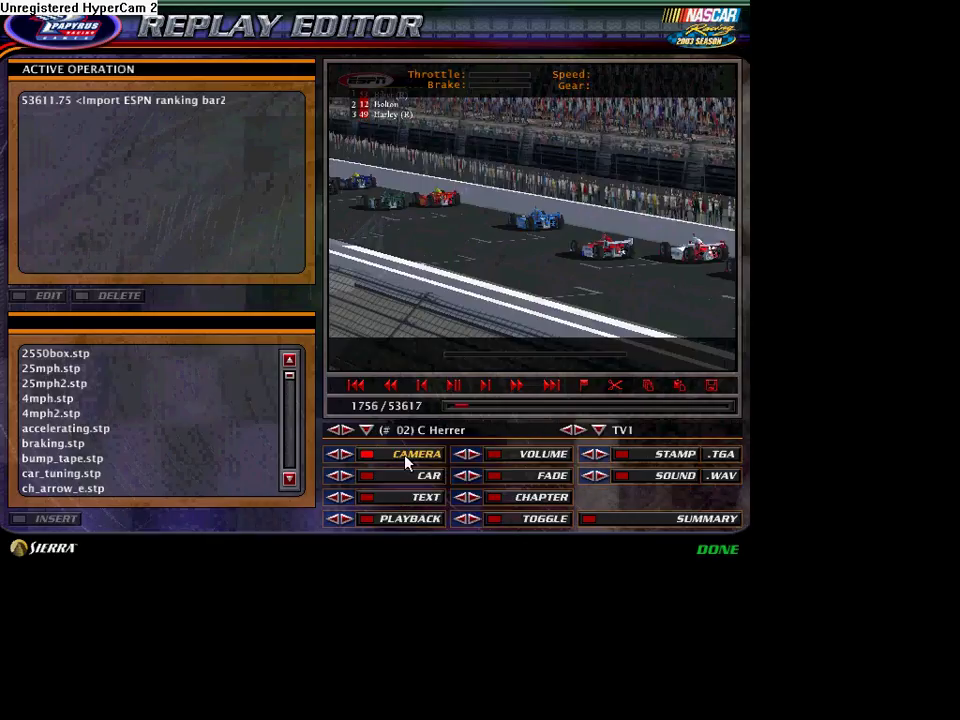
pyautogui.click(417, 481)
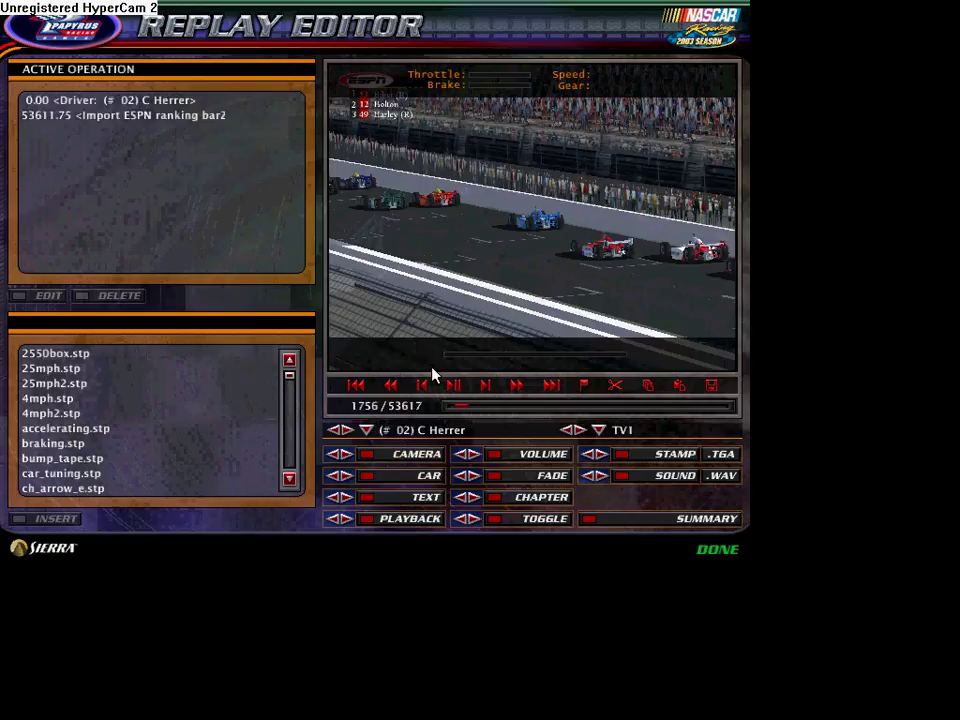
pyautogui.click(456, 388)
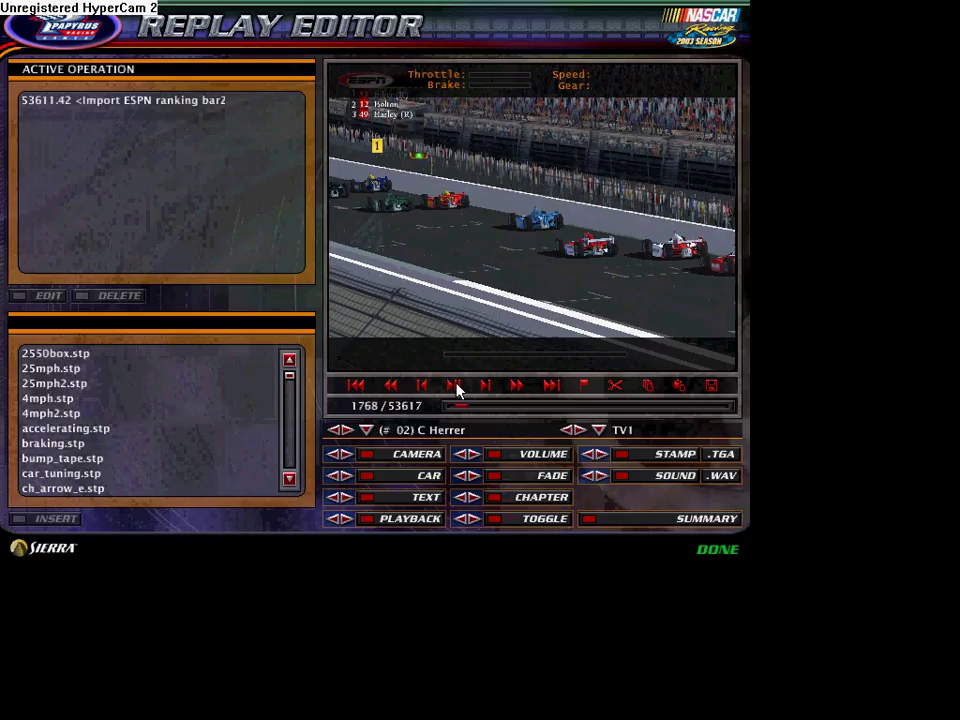
# Switch to the Spectator camera, replay to check it, and finish with DONE
pyautogui.click(600, 430)
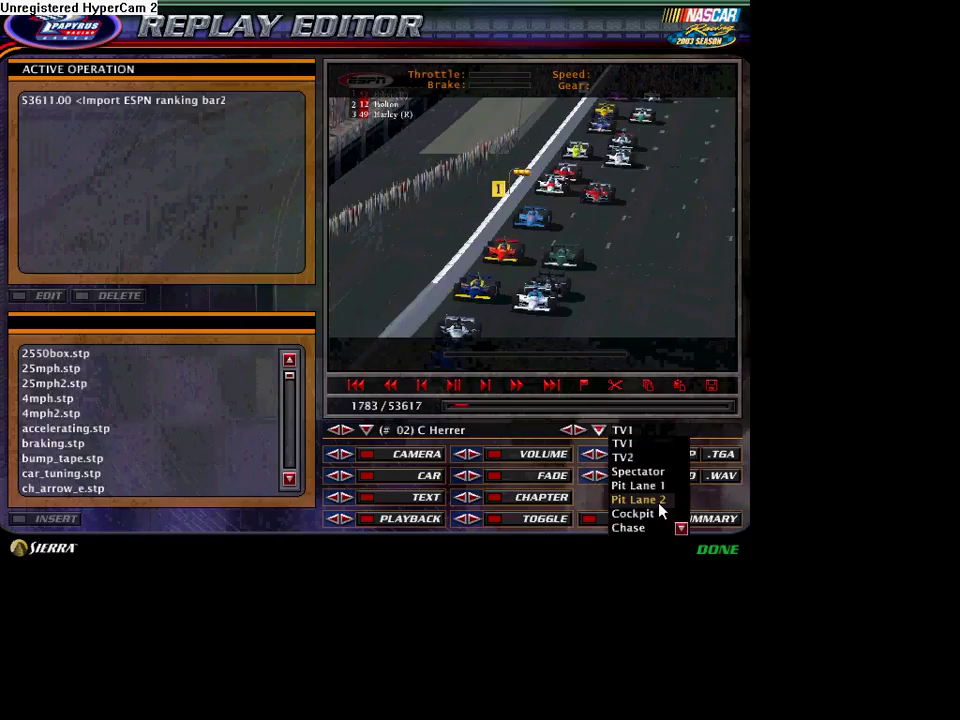
pyautogui.click(634, 471)
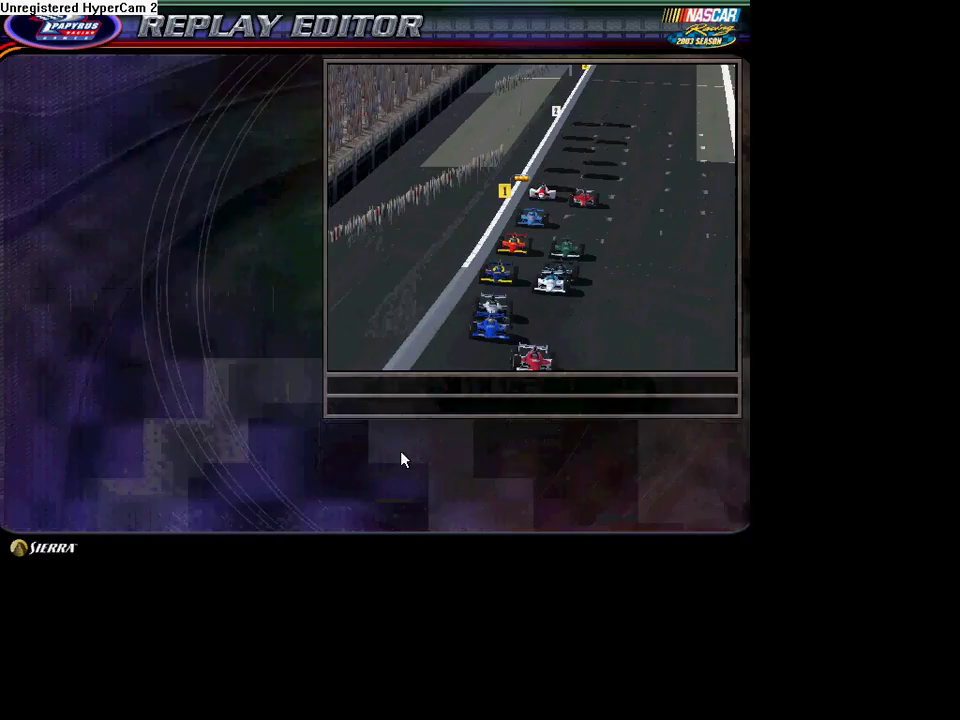
pyautogui.click(413, 457)
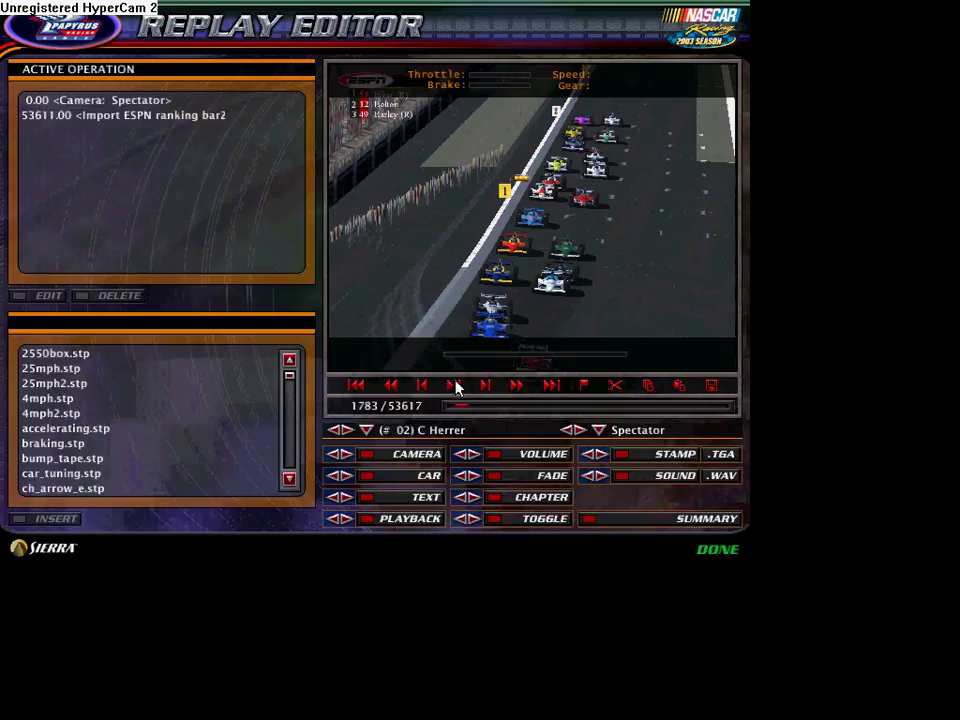
pyautogui.click(455, 388)
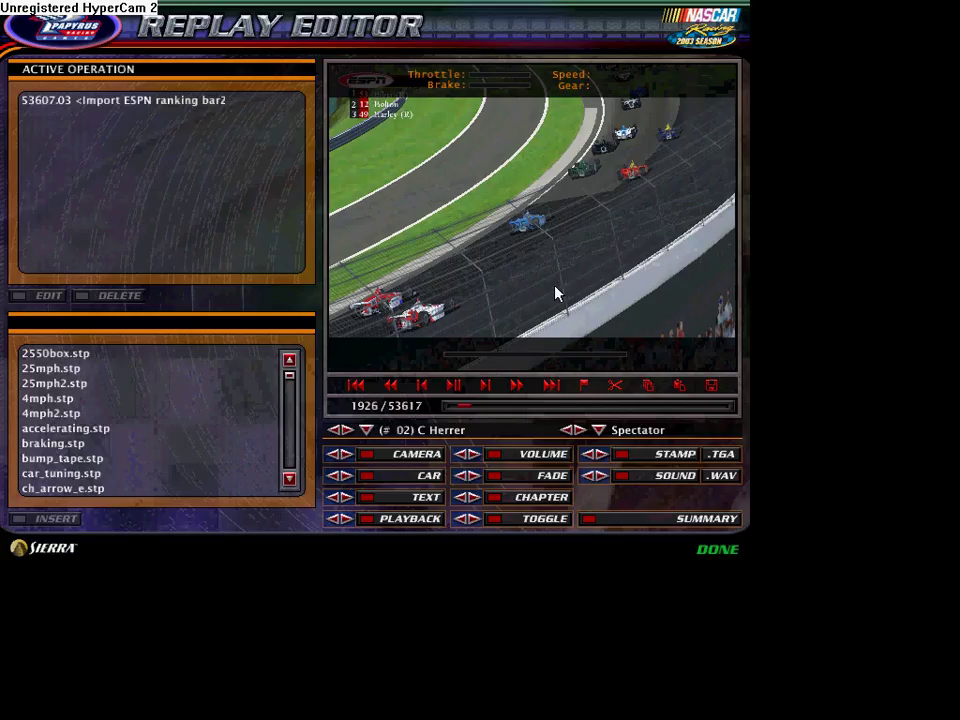
pyautogui.click(728, 550)
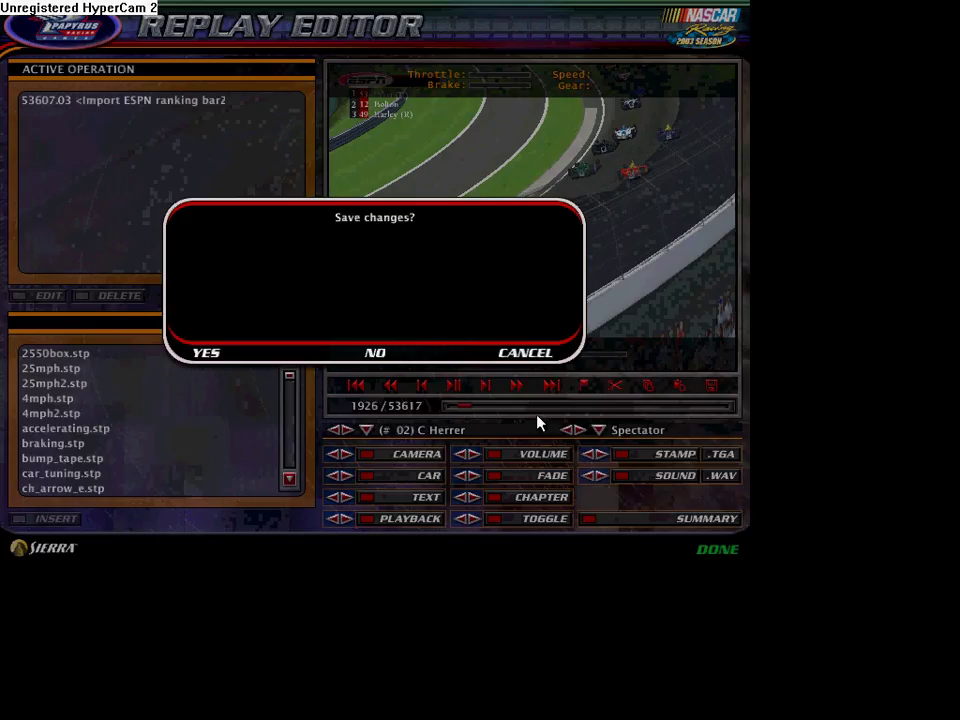
# Answer the Save changes? prompt and return from Replay Studio to the main menu
pyautogui.click(379, 354)
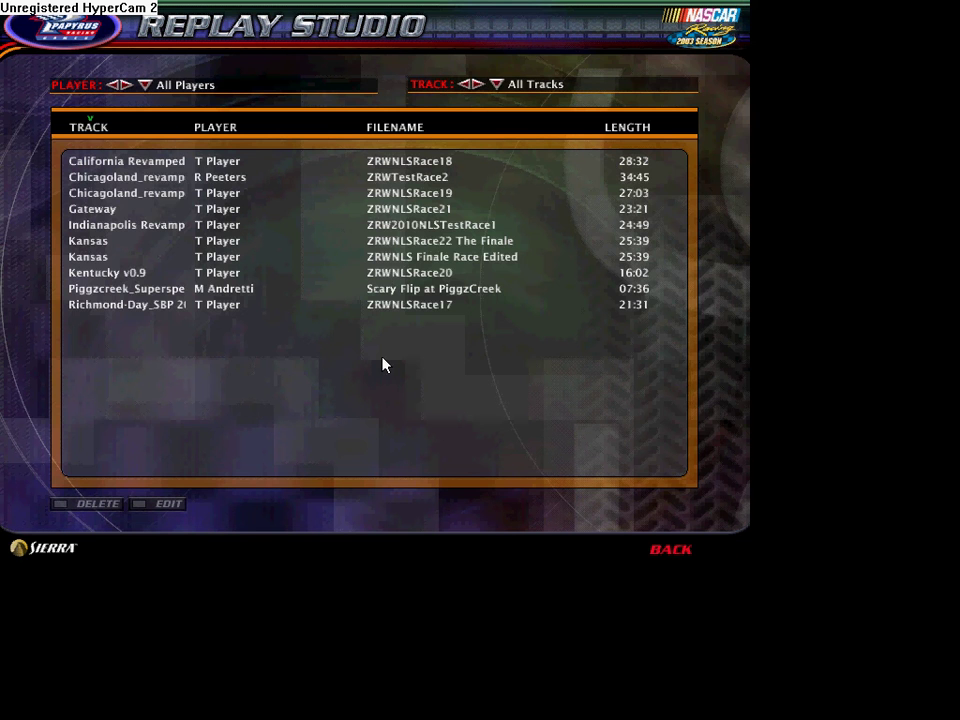
pyautogui.press('Escape')
pyautogui.press('Escape')
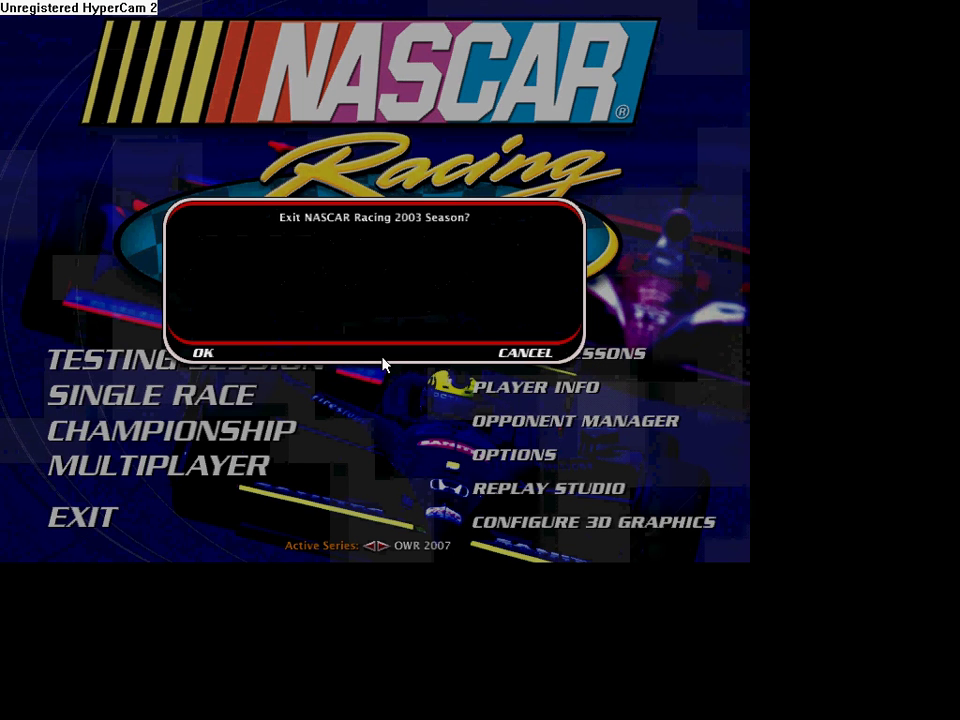